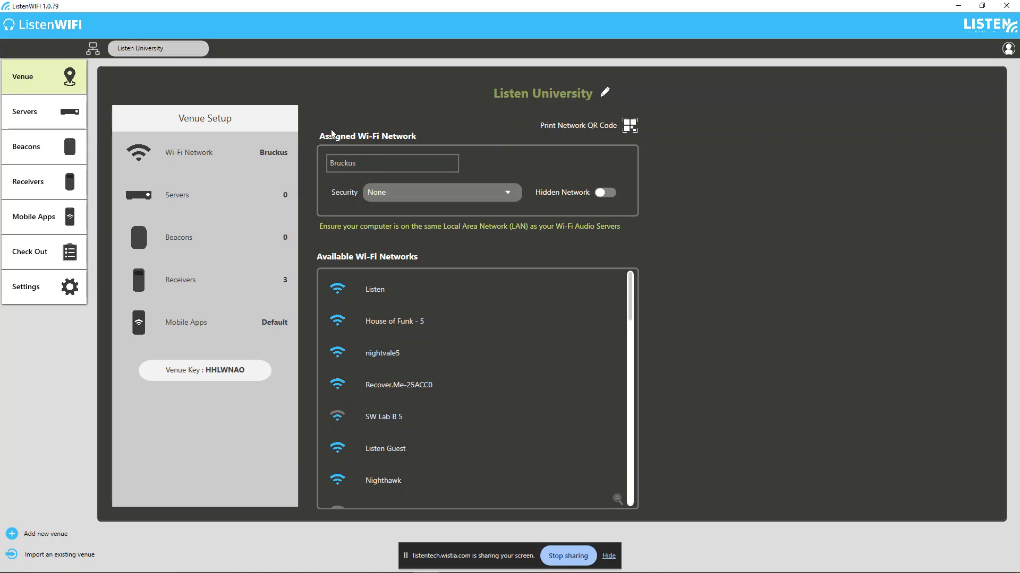
# Open the server management page of the Listen University venue.
pyautogui.click(64, 122)
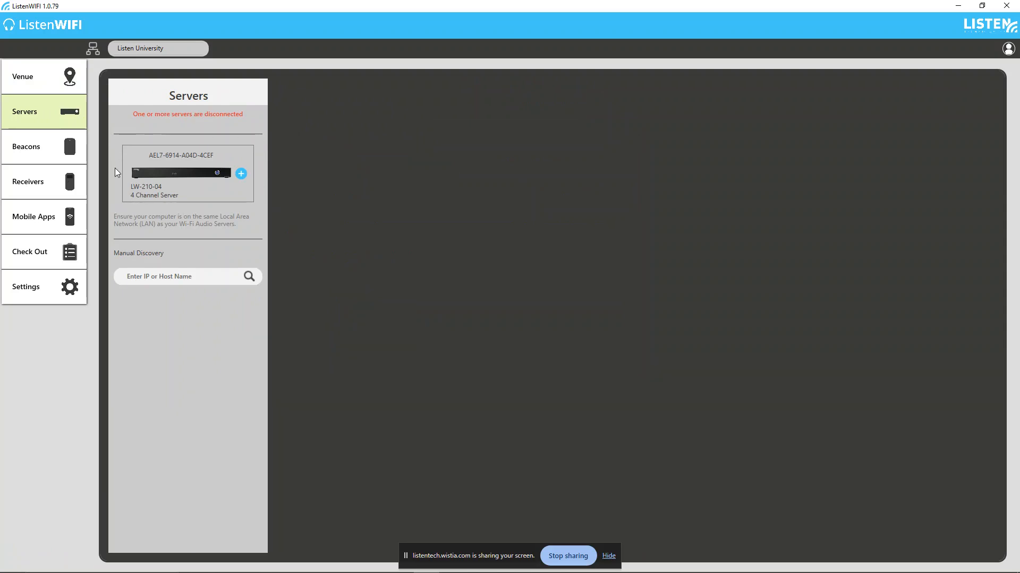
pyautogui.write('192.168')
pyautogui.moveTo(133, 276); pyautogui.dragTo(129, 276)
pyautogui.press('BackSpace')
pyautogui.write('AEL')
pyautogui.press('BackSpace')
pyautogui.press('BackSpace')
pyautogui.press('BackSpace')
# Add the discovered LW-210-04 four-channel server to the venue and rename it "Keone Hall".
pyautogui.click(239, 172)
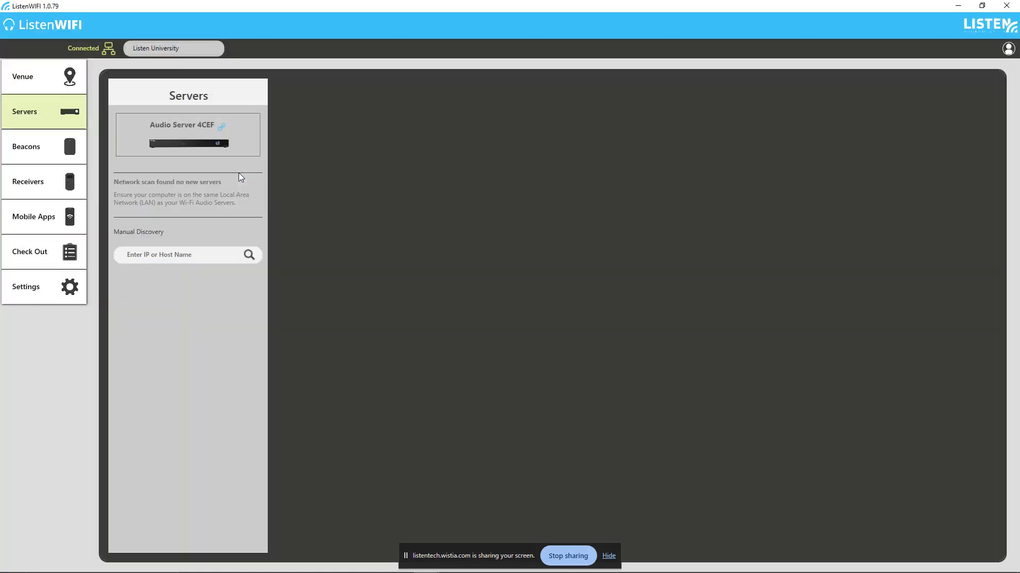
pyautogui.click(211, 146)
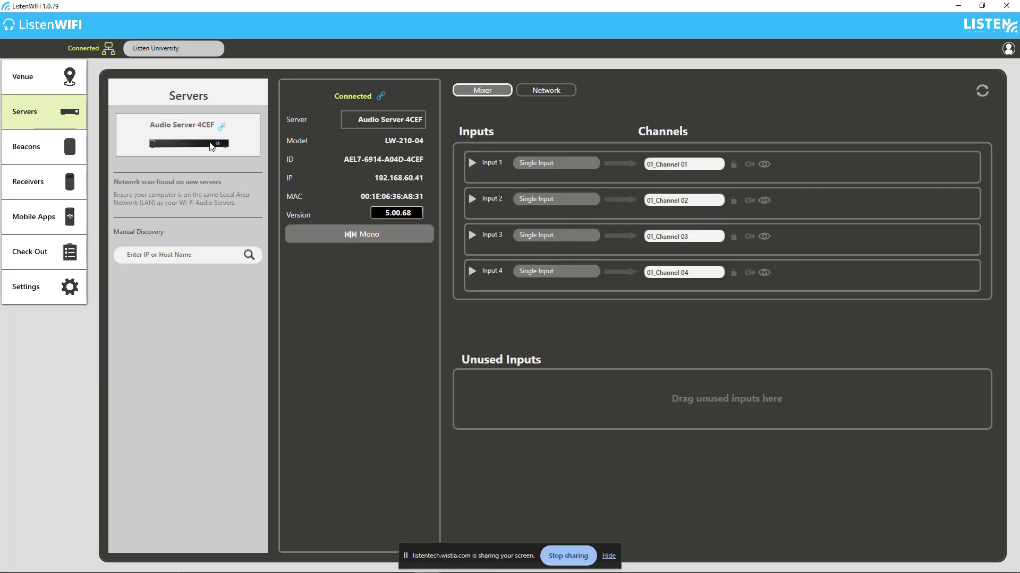
pyautogui.moveTo(352, 120); pyautogui.dragTo(394, 119)
pyautogui.write('K')
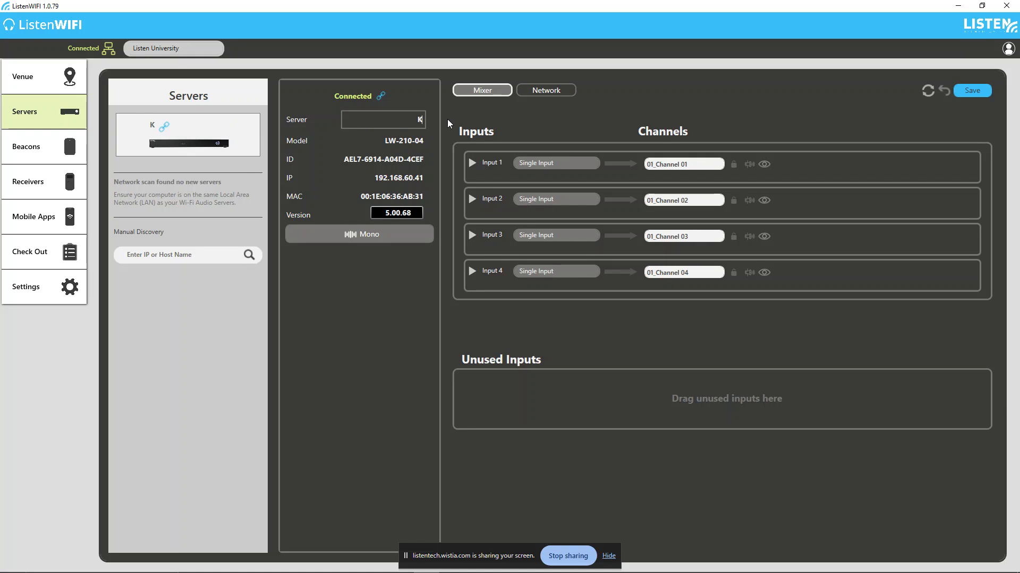
pyautogui.write('eone Hall')
pyautogui.click(375, 231)
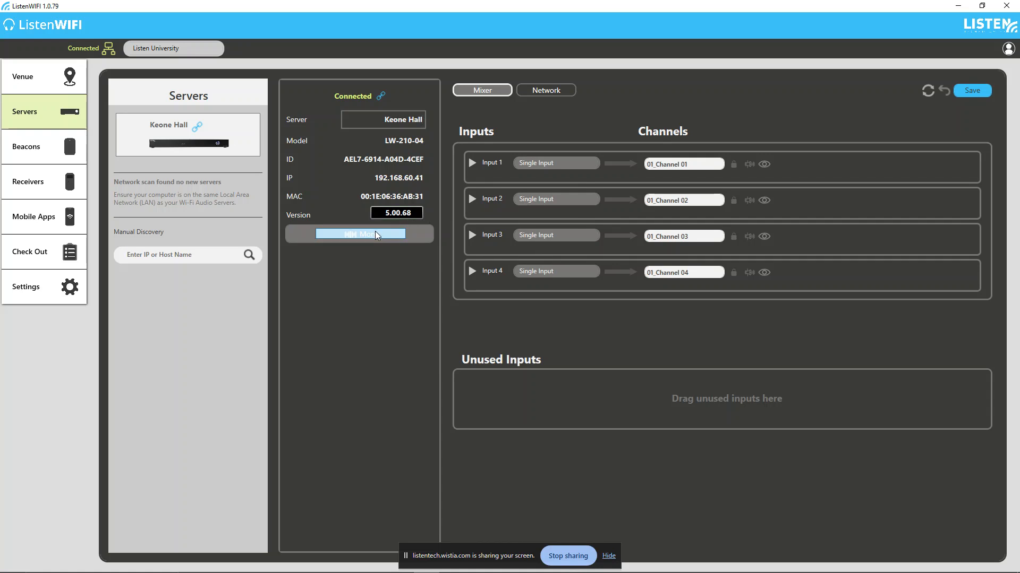
pyautogui.click(419, 309)
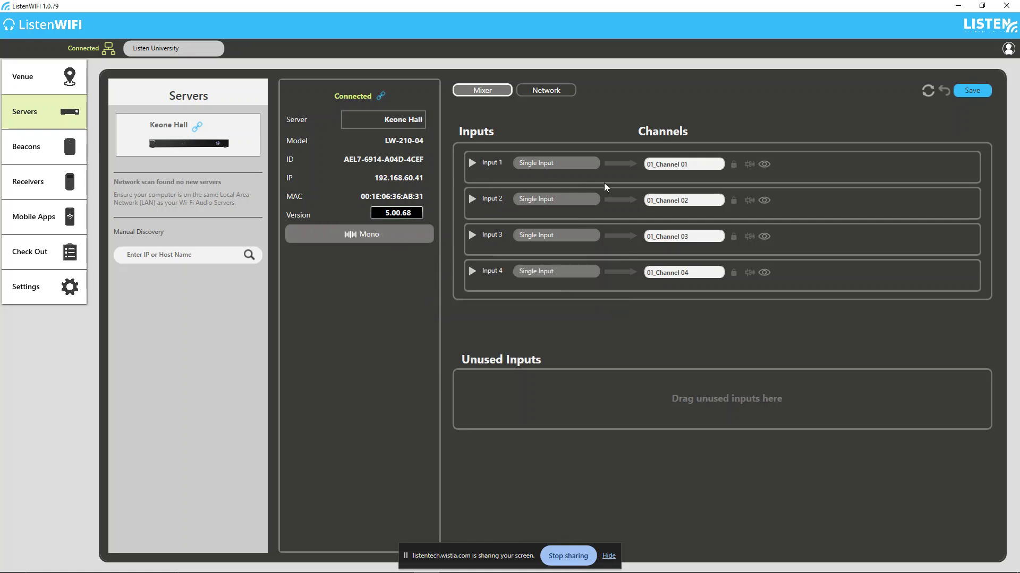
# Try entering a privacy password for all inputs on 01_Channel 01.
pyautogui.moveTo(706, 165); pyautogui.dragTo(644, 164)
pyautogui.click(765, 165)
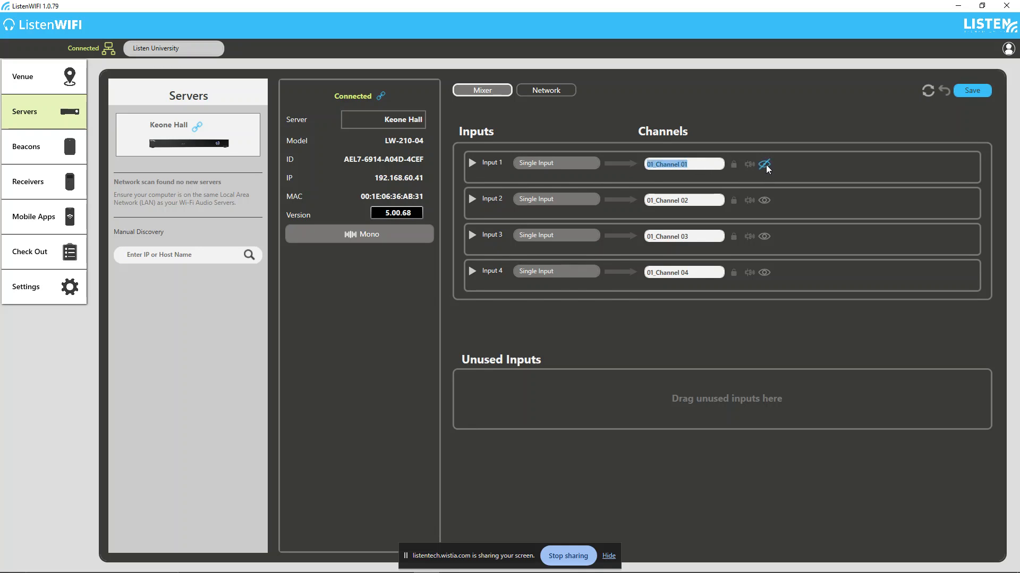
pyautogui.click(733, 164)
pyautogui.click(518, 297)
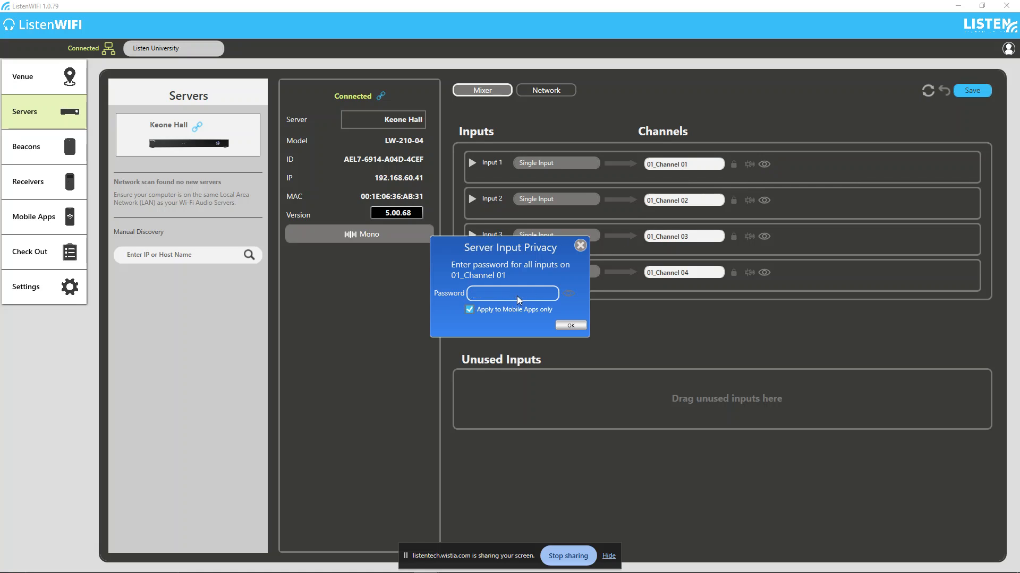
pyautogui.write('123')
pyautogui.click(580, 246)
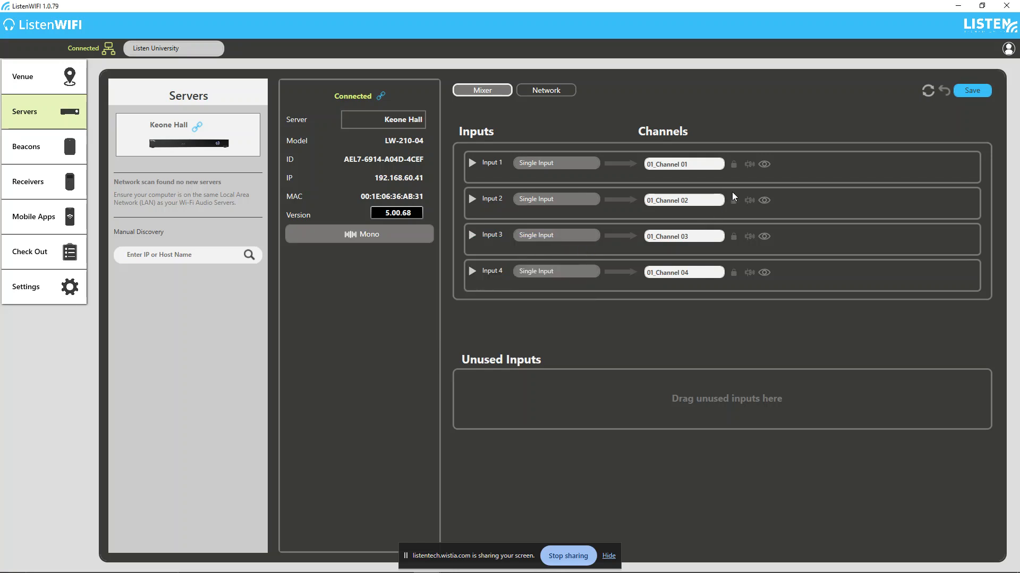
# Try designating 01_Channel 01 as the public address output and toggling the visibility of the four channels.
pyautogui.click(749, 166)
pyautogui.click(753, 165)
pyautogui.click(765, 165)
pyautogui.click(765, 200)
pyautogui.click(765, 272)
pyautogui.click(766, 237)
pyautogui.click(766, 201)
pyautogui.click(766, 165)
# Examine the delay and gain controls of Input 1.
pyautogui.click(472, 163)
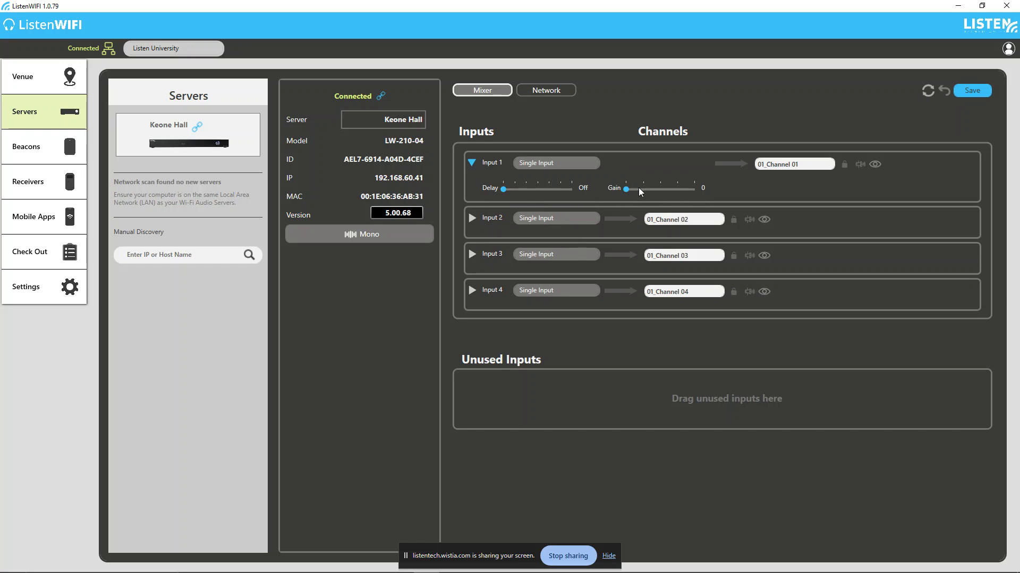
pyautogui.moveTo(661, 191); pyautogui.dragTo(678, 192)
pyautogui.click(472, 162)
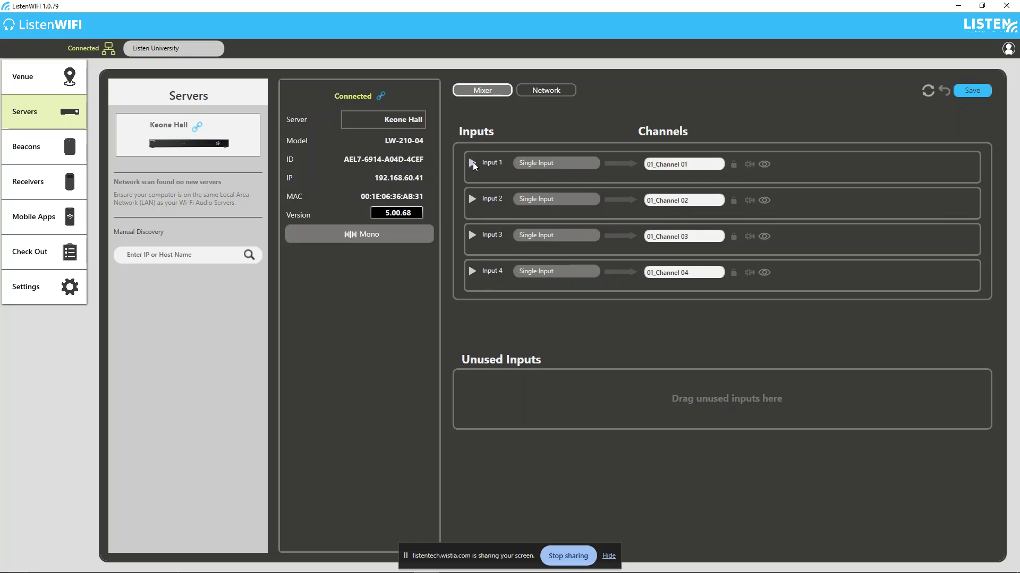
# Combine Input 2 with Input 1 on 01_Channel 01, and Input 4 with Input 3 on 01_Channel 03.
pyautogui.moveTo(493, 169)
pyautogui.mouseDown()
pyautogui.moveTo(501, 199)
pyautogui.moveTo(509, 180)
pyautogui.mouseUp()
pyautogui.moveTo(486, 192); pyautogui.dragTo(498, 164)
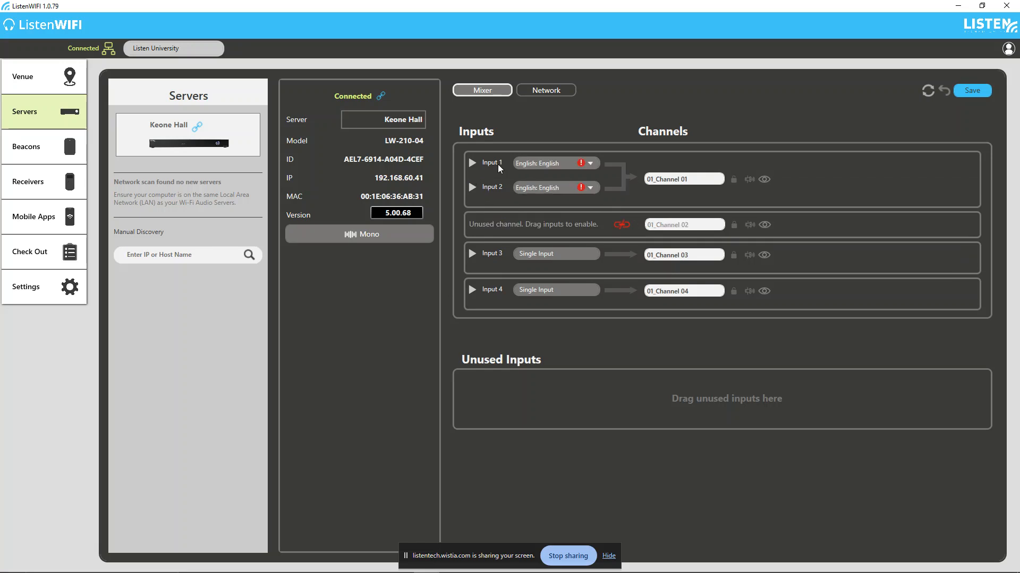
pyautogui.moveTo(489, 288); pyautogui.dragTo(496, 250)
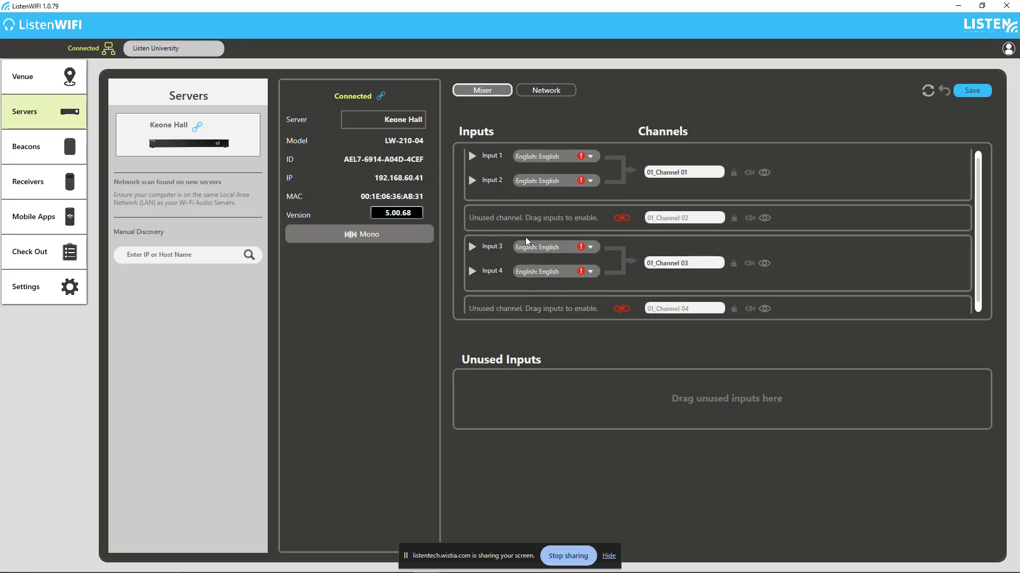
# Set the language of Input 2 and Input 4 to French.
pyautogui.click(590, 181)
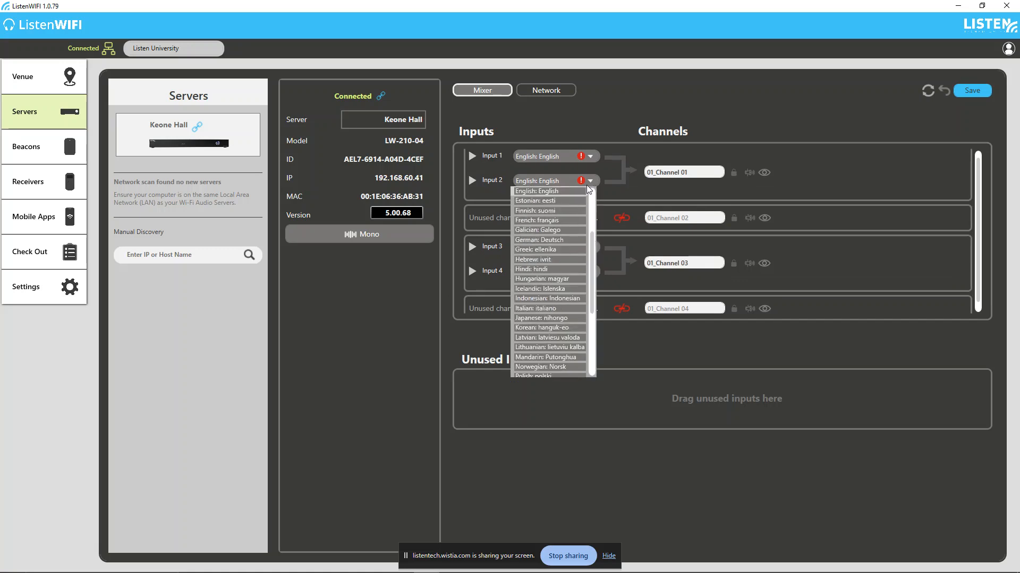
pyautogui.click(539, 219)
pyautogui.click(590, 272)
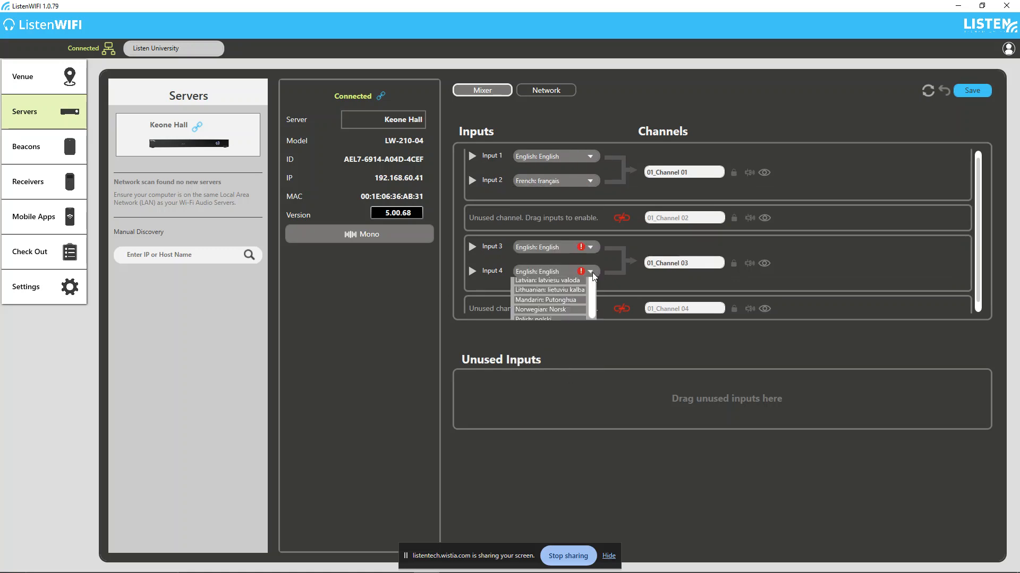
pyautogui.click(574, 301)
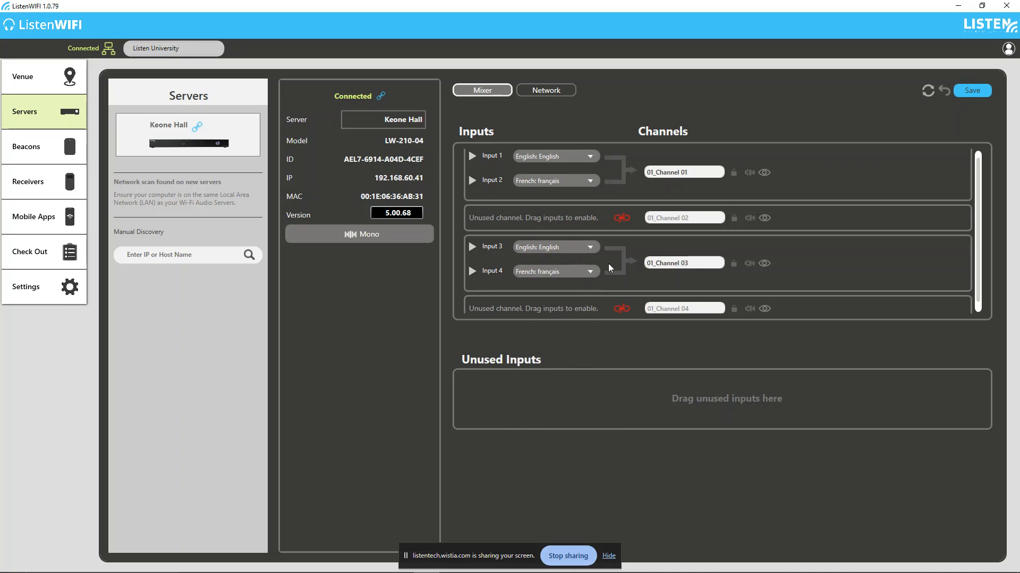
# Rename 01_Channel 01 as "History 101" and 01_Channel 03 as "Painting 103", and save the server configuration.
pyautogui.write('H')
pyautogui.write('istory 101')
pyautogui.write('Pa')
pyautogui.write('inting')
pyautogui.write(' 103')
pyautogui.click(974, 93)
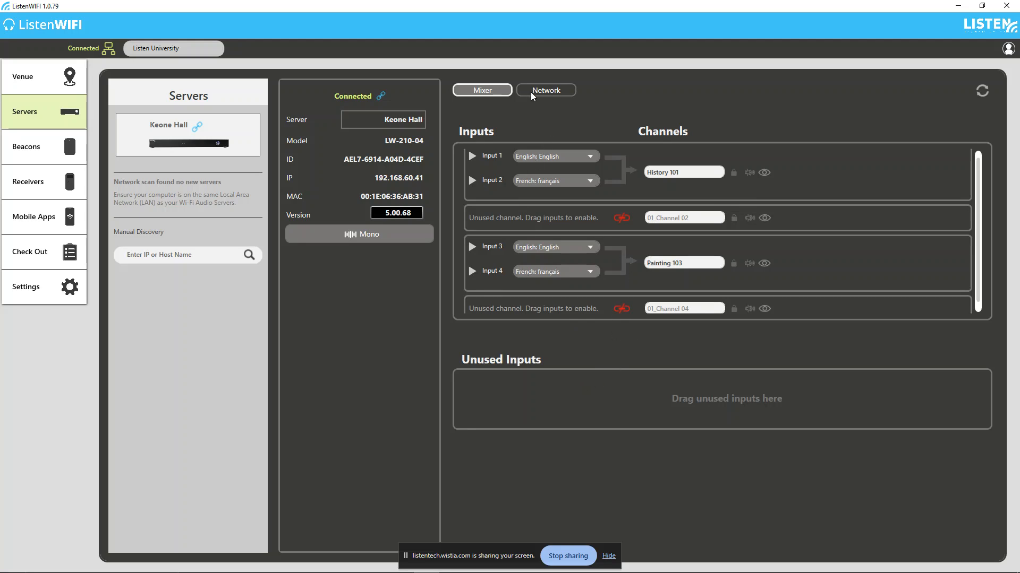
# Try switching off DHCP and automatic DNS in the server's network settings, and turn both back on.
pyautogui.click(559, 93)
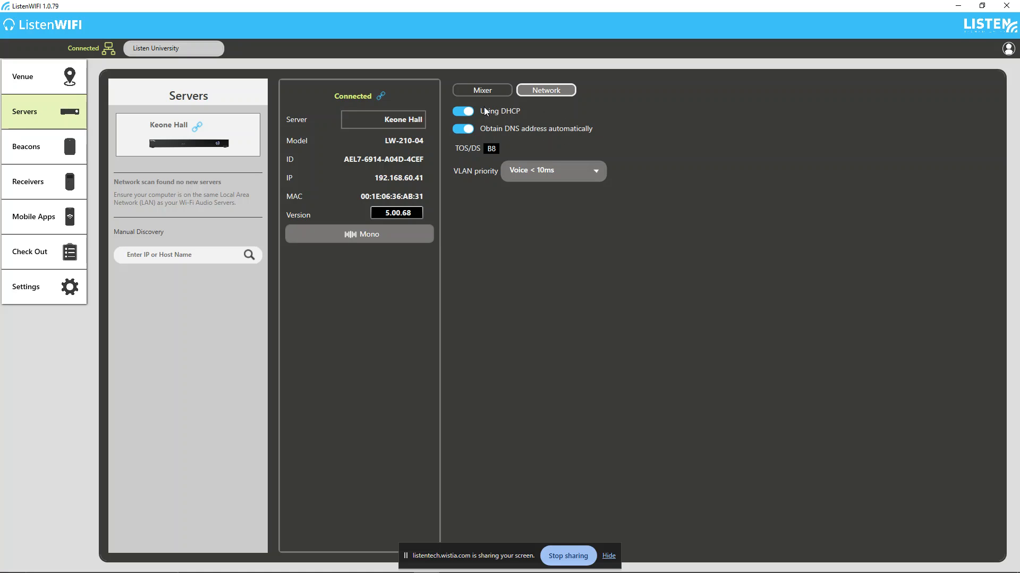
pyautogui.click(466, 112)
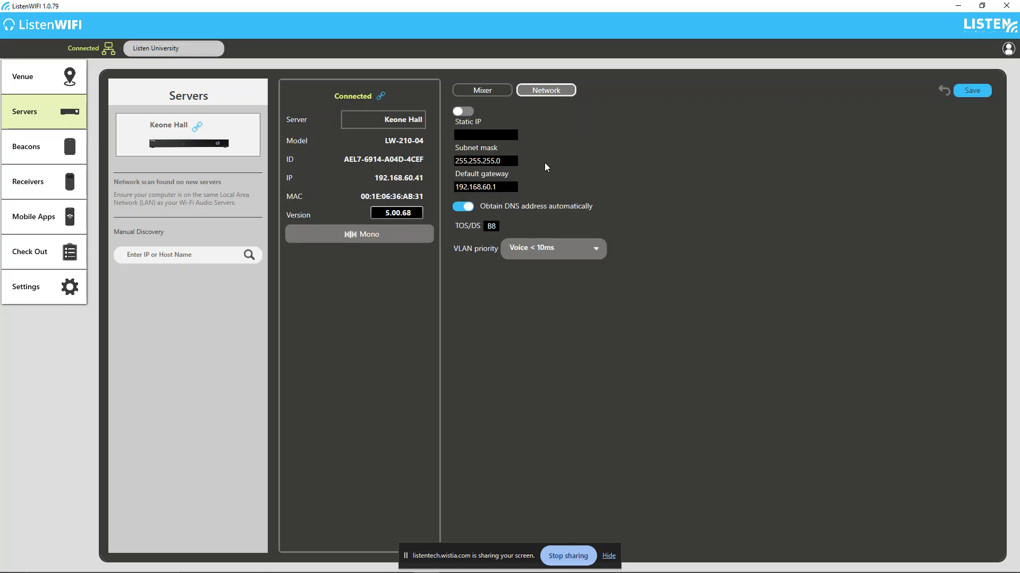
pyautogui.click(471, 207)
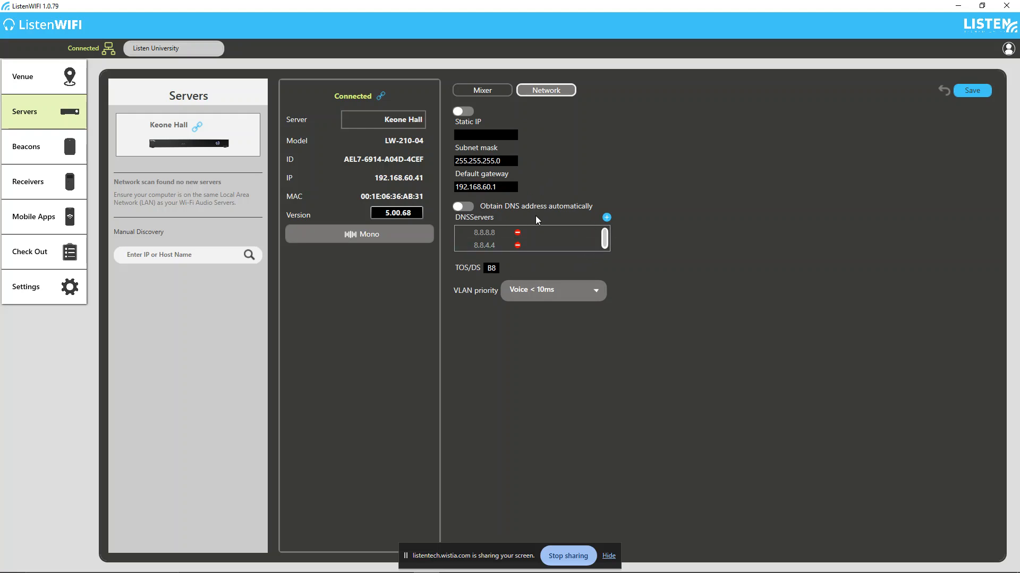
pyautogui.click(471, 207)
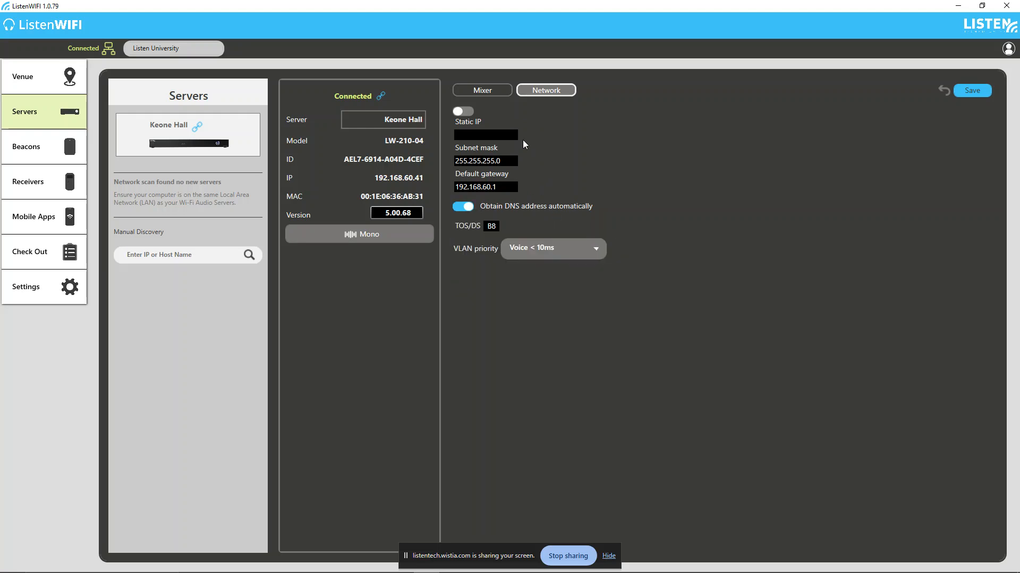
pyautogui.click(469, 111)
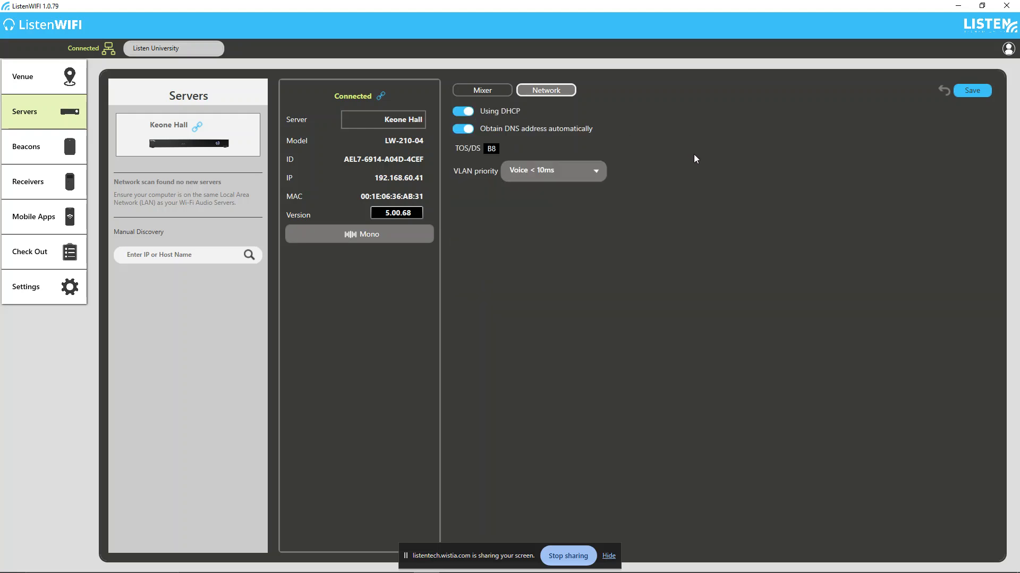